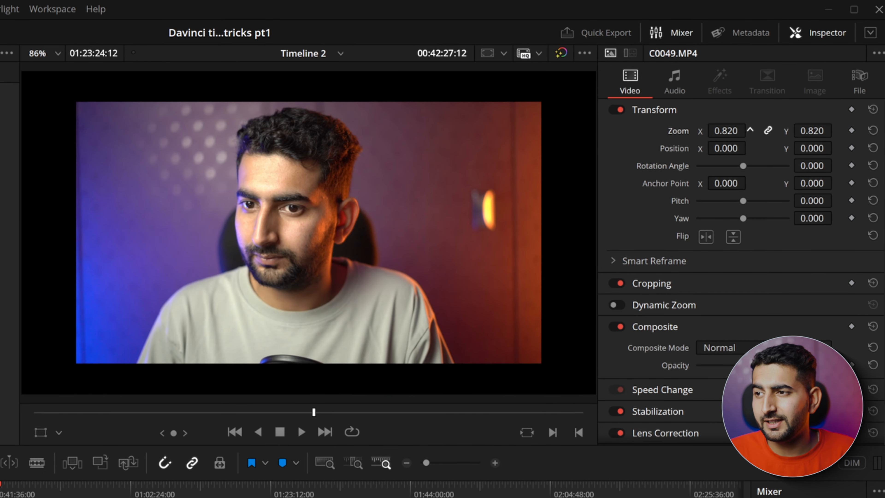
Step: Increase the zoom of the C0049.MP4 clip and fine-tune it to 1.075 in thousandth steps
{"action": "left_click_drag", "start_coordinate": [725, 131], "coordinate": [738, 131]}
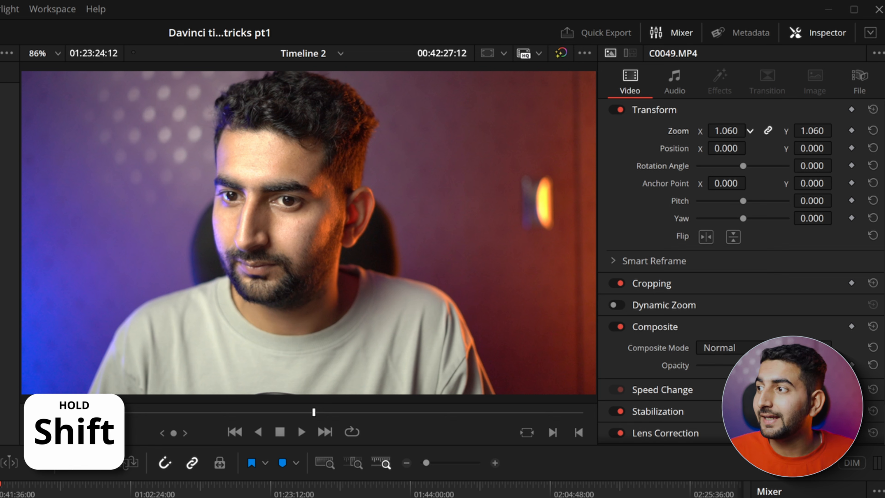
{"action": "mouse_move", "coordinate": [725, 131]}
{"action": "left_mouse_down"}
{"action": "mouse_move", "coordinate": [816, 131]}
{"action": "mouse_move", "coordinate": [720, 130]}
{"action": "mouse_move", "coordinate": [728, 130]}
{"action": "left_mouse_up"}
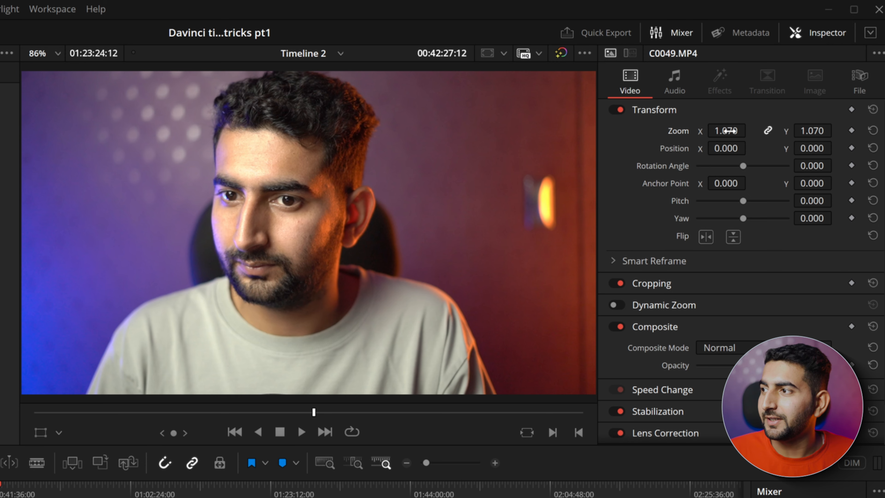
{"action": "left_click", "coordinate": [725, 131]}
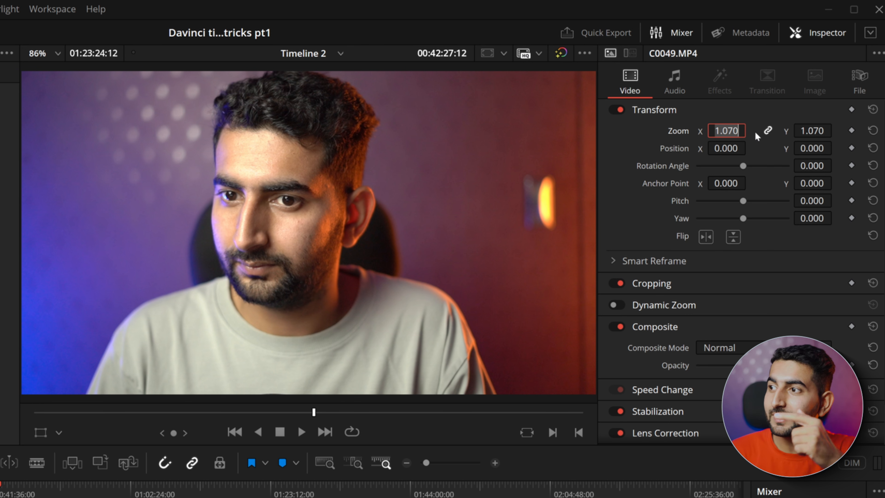
{"action": "key", "text": "Up"}
{"action": "key", "text": "Up"}
{"action": "key", "text": "Up"}
{"action": "key", "text": "Up"}
{"action": "key", "text": "Up"}
{"action": "key", "text": "Up"}
{"action": "key", "text": "Up"}
{"action": "key", "text": "Up"}
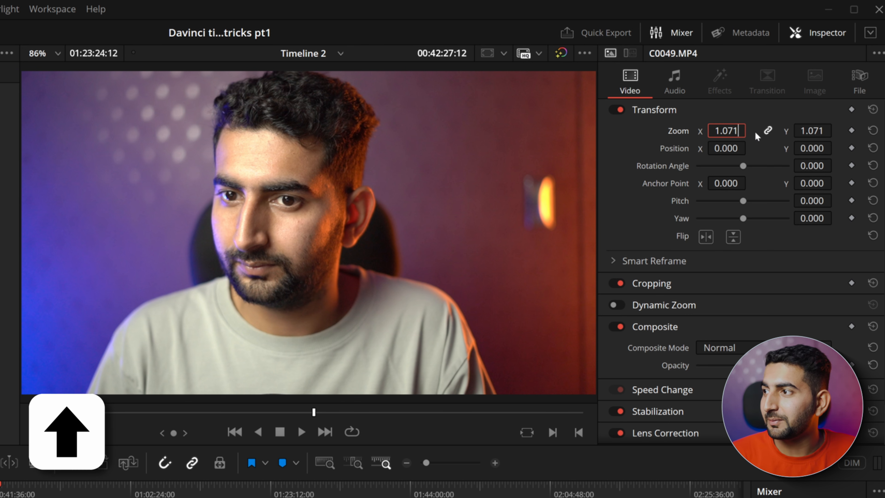
{"action": "key", "text": "Up"}
{"action": "key", "text": "Up"}
{"action": "key", "text": "Up"}
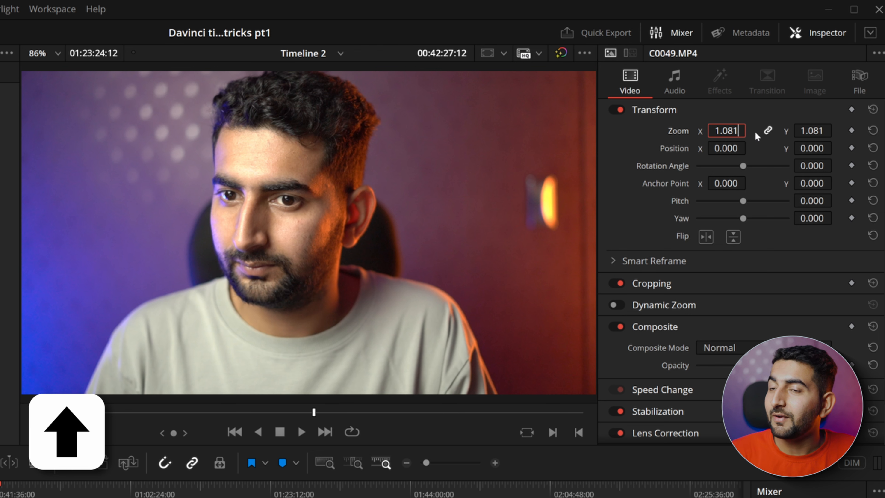
{"action": "key", "text": "Down"}
{"action": "key", "text": "Down"}
{"action": "key", "text": "Down"}
{"action": "key", "text": "Down"}
{"action": "key", "text": "Down"}
{"action": "key", "text": "Down"}
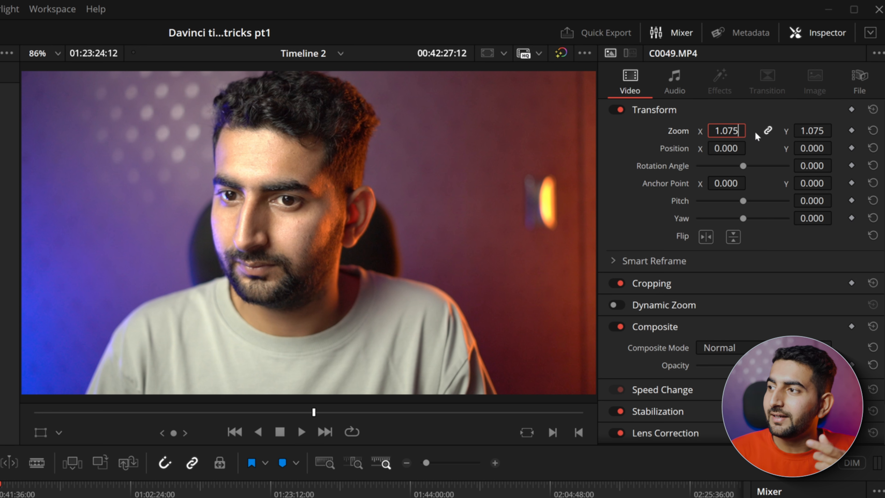
Step: Raise the C0049.MP4 clip's zoom to 1.095 by stepping its hundredths digit
{"action": "key", "text": "Left"}
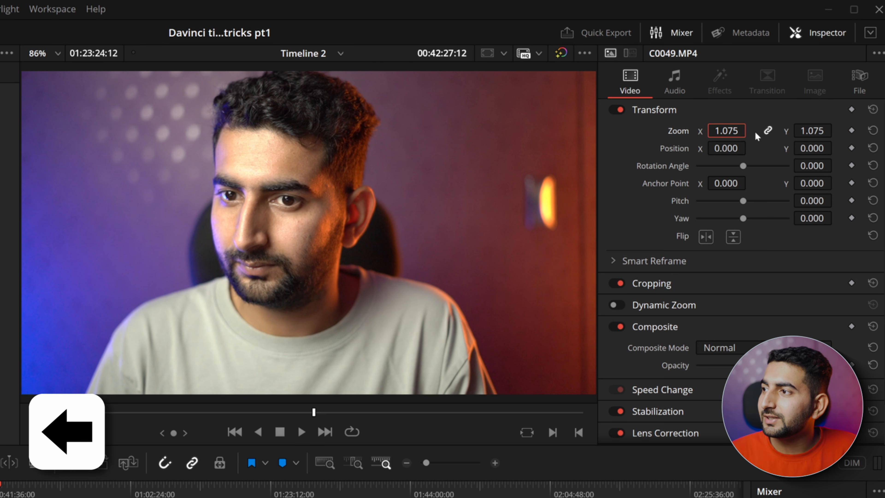
{"action": "key", "text": "Up"}
{"action": "key", "text": "Up"}
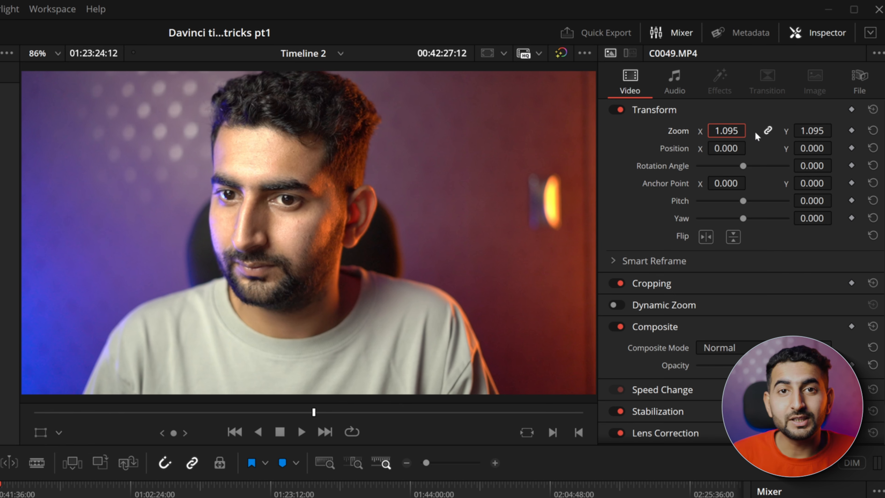
Step: Try stepping the tenths digit of the C0049.MP4 clip's zoom up to 1.195 and back to 1.095
{"action": "key", "text": "Left"}
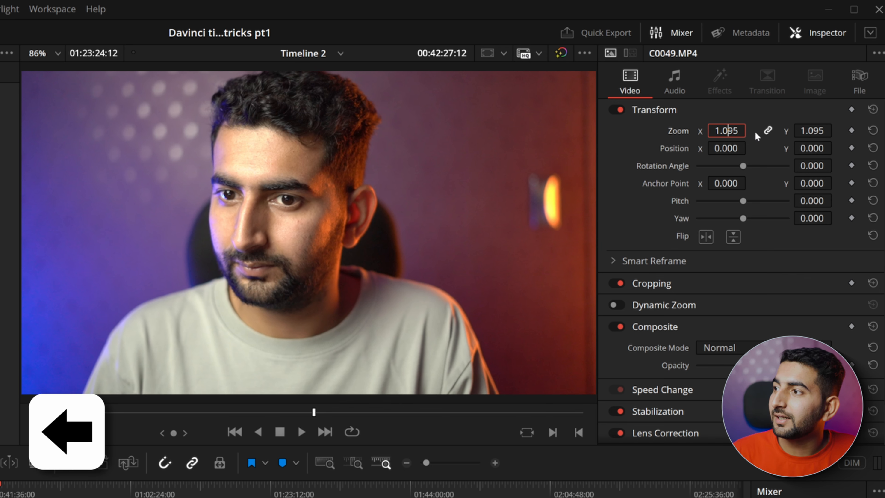
{"action": "key", "text": "Up"}
{"action": "key", "text": "Up"}
{"action": "key", "text": "Down"}
{"action": "key", "text": "Down"}
{"action": "key", "text": "Down"}
{"action": "key", "text": "Up"}
{"action": "key", "text": "Up"}
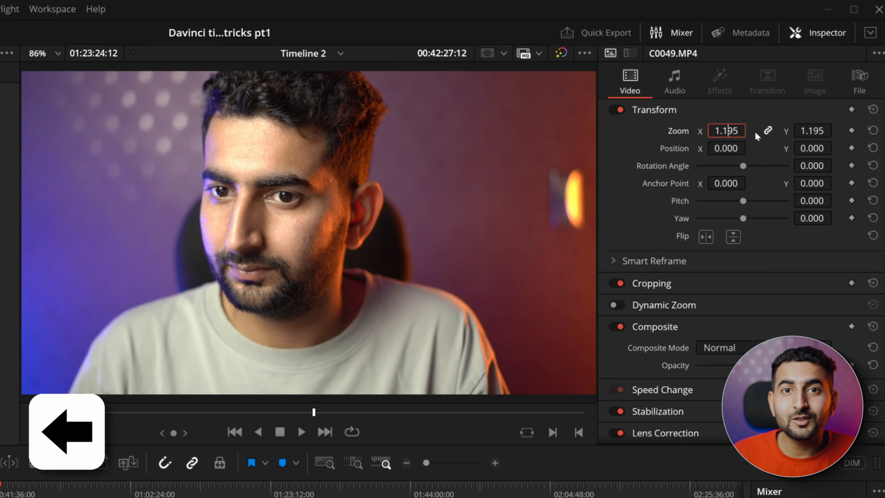
{"action": "key", "text": "Down"}
Step: Try stepping the ones digit of the C0049.MP4 clip's zoom up to 2.095 and back down
{"action": "key", "text": "Left"}
{"action": "key", "text": "Left"}
{"action": "key", "text": "Up"}
{"action": "key", "text": "Up"}
{"action": "key", "text": "Up"}
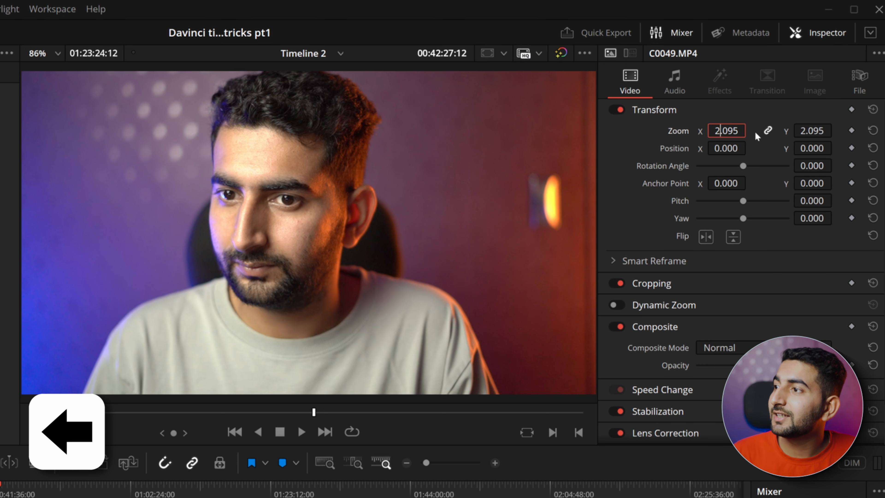
{"action": "key", "text": "Down"}
{"action": "key", "text": "Down"}
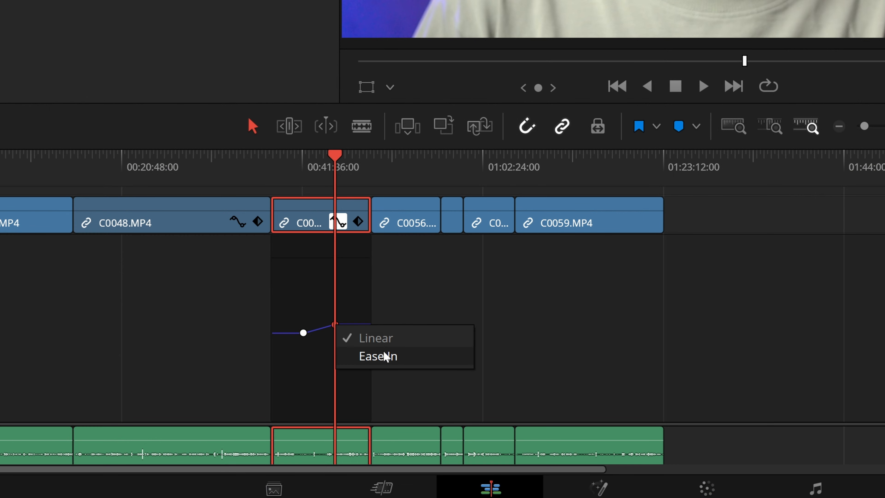
Step: On the C0049.MP4 keyframe curve, set the keyframe at the playhead to Ease In and apply easing to the earlier keyframe
{"action": "left_click", "coordinate": [376, 357]}
{"action": "right_click", "coordinate": [303, 333]}
{"action": "left_click", "coordinate": [347, 364]}
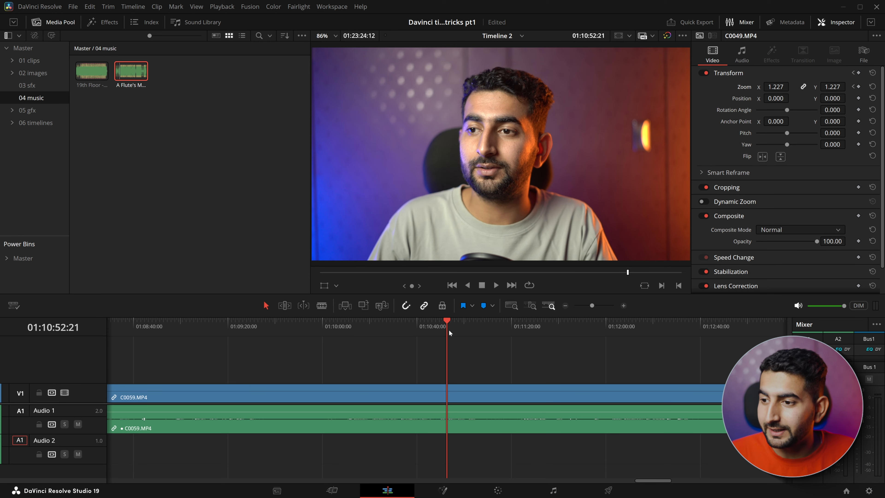
Step: Keyframe the C0059.MP4 clip's zoom from 1.000 at 01:10:53:01 to 1.430 at 01:11:06:23
{"action": "left_click", "coordinate": [447, 327]}
{"action": "left_click", "coordinate": [445, 389]}
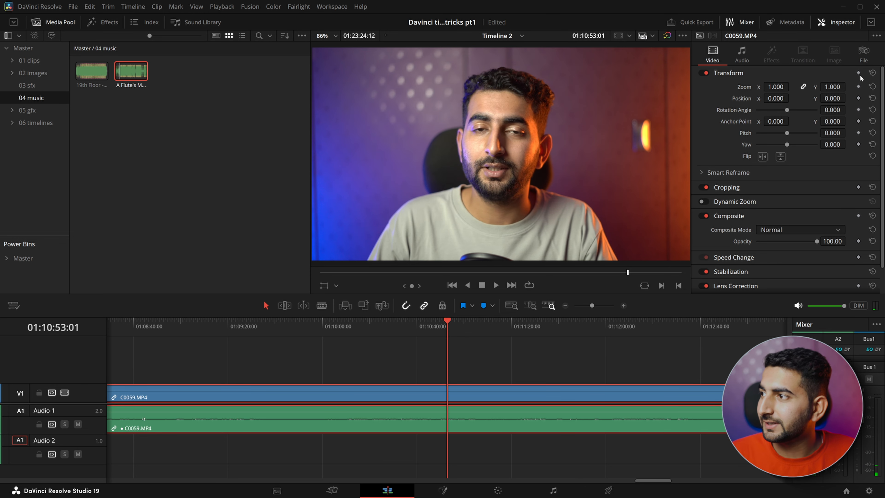
{"action": "left_click", "coordinate": [858, 87]}
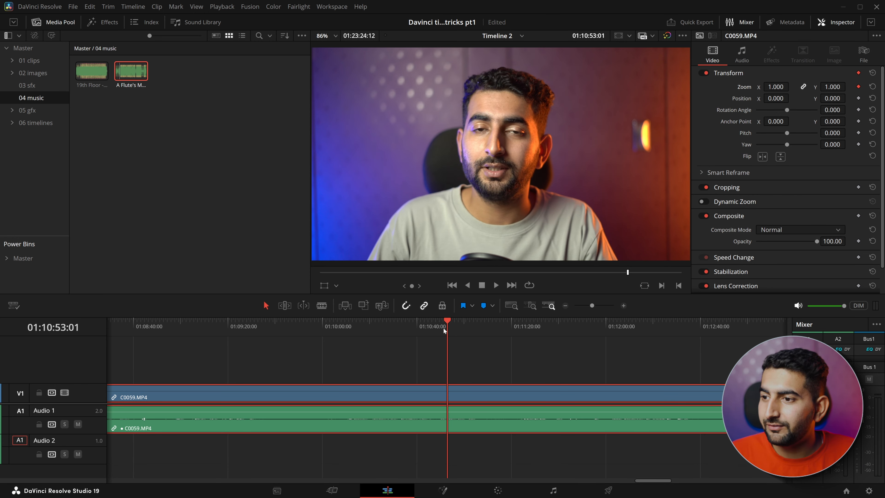
{"action": "left_click_drag", "start_coordinate": [450, 325], "coordinate": [481, 331]}
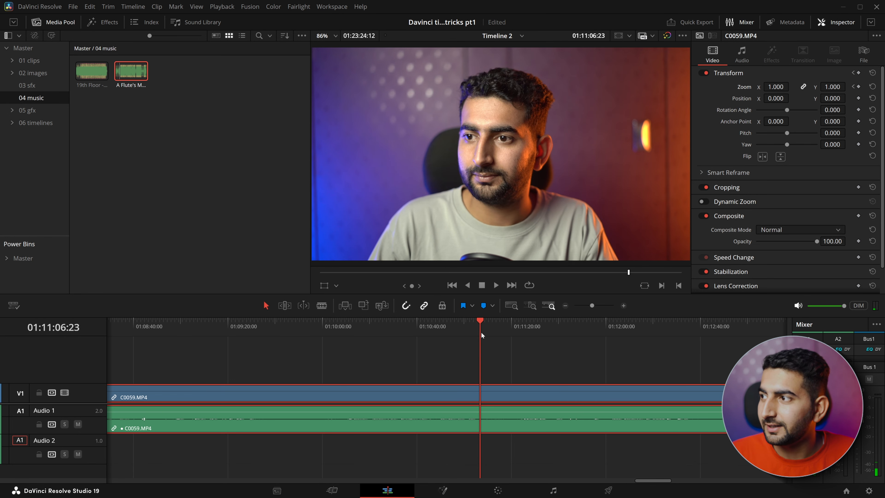
{"action": "left_click_drag", "start_coordinate": [776, 87], "coordinate": [790, 87]}
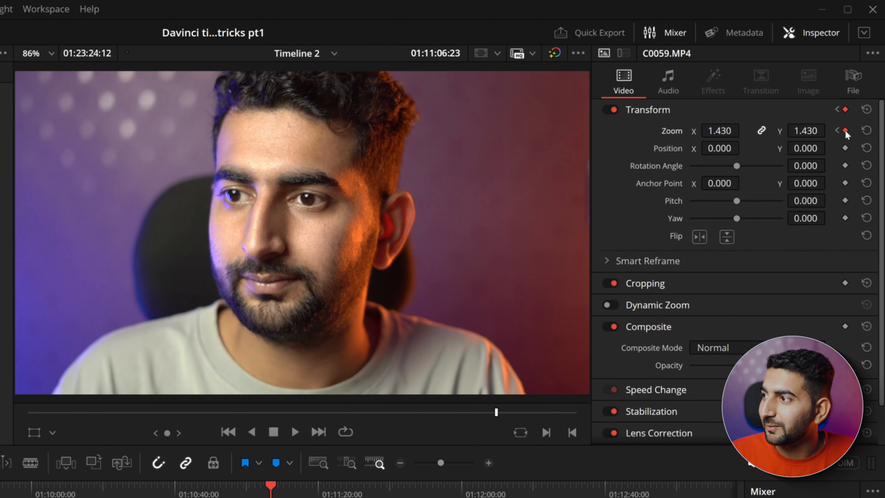
Step: Set the C0059.MP4 clip's ending zoom keyframe to Ease In and its starting zoom keyframe to Ease Out
{"action": "right_click", "coordinate": [845, 131]}
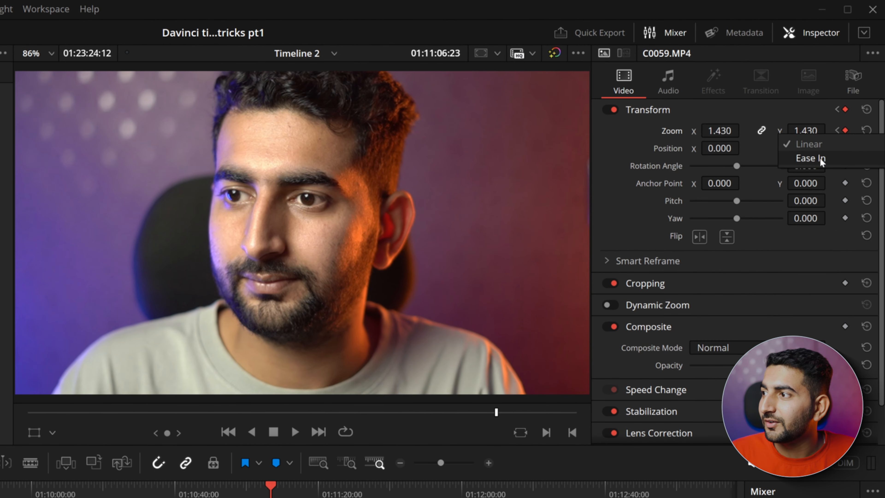
{"action": "left_click", "coordinate": [812, 158]}
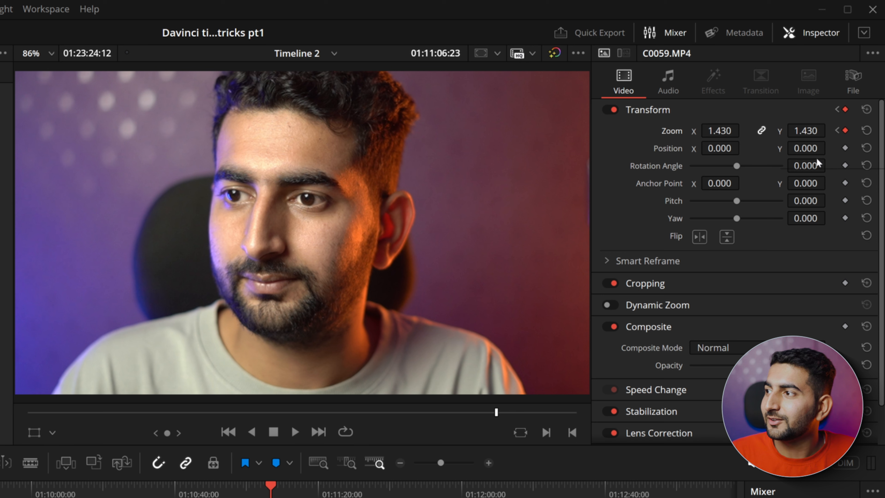
{"action": "left_click", "coordinate": [836, 131]}
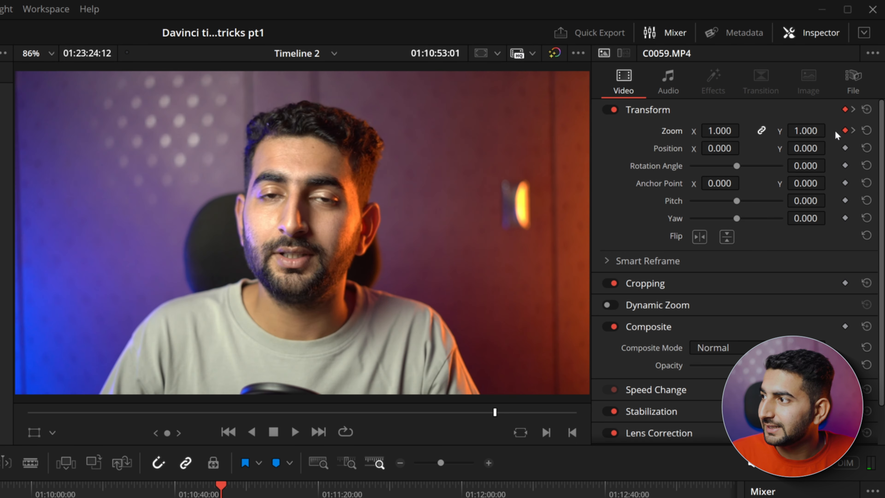
{"action": "right_click", "coordinate": [845, 131]}
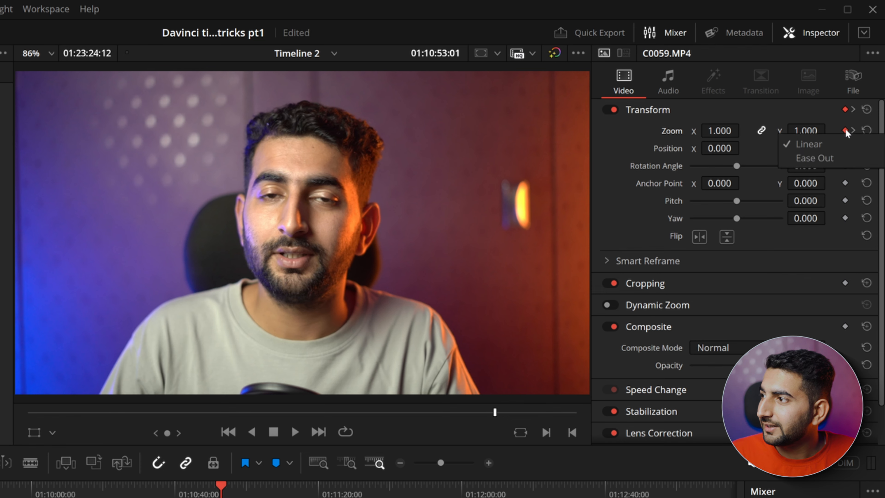
{"action": "left_click", "coordinate": [815, 158]}
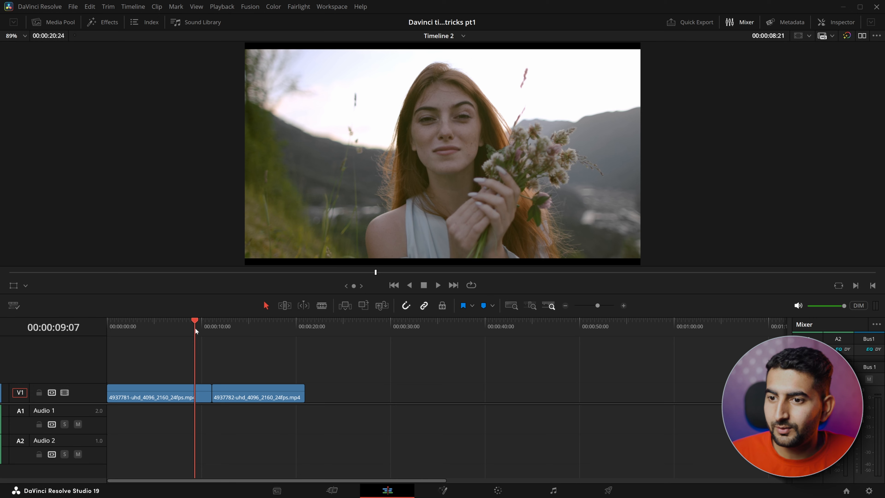
Step: Add a Push video transition at the cut between the 4937781 and 4937782 clips and lengthen it to 1.8 seconds
{"action": "left_click", "coordinate": [221, 330]}
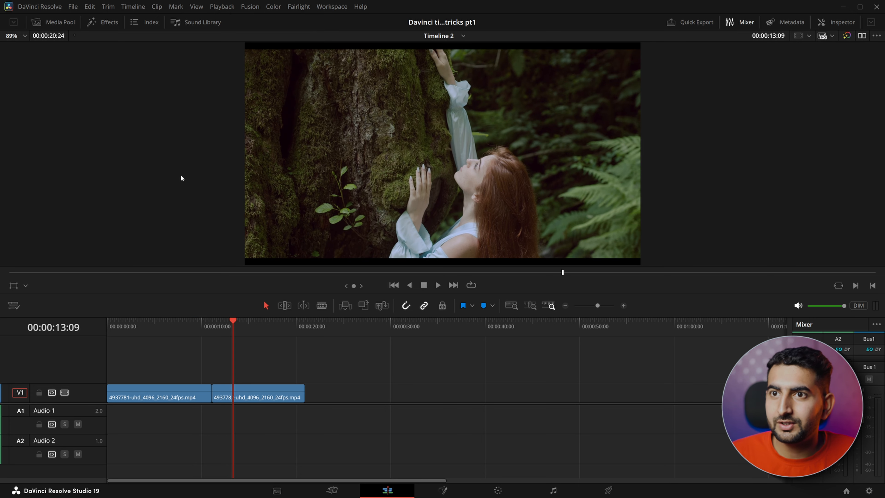
{"action": "left_click", "coordinate": [109, 22]}
{"action": "left_click", "coordinate": [42, 60]}
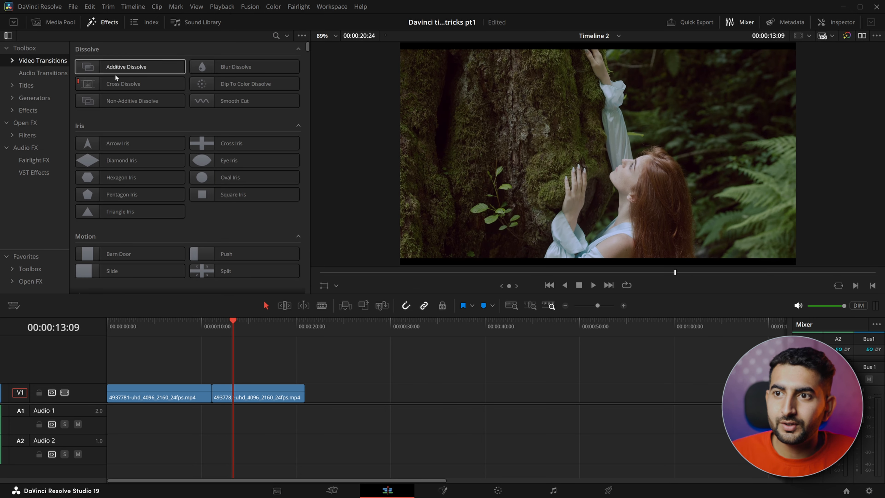
{"action": "scroll", "coordinate": [227, 165], "scroll_direction": "down", "scroll_amount": 3}
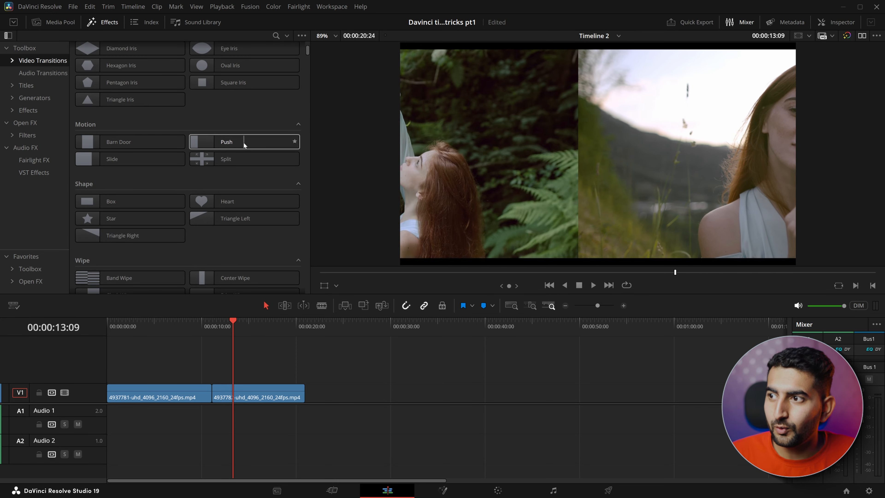
{"action": "left_click_drag", "start_coordinate": [226, 142], "coordinate": [211, 388]}
{"action": "left_click", "coordinate": [212, 324]}
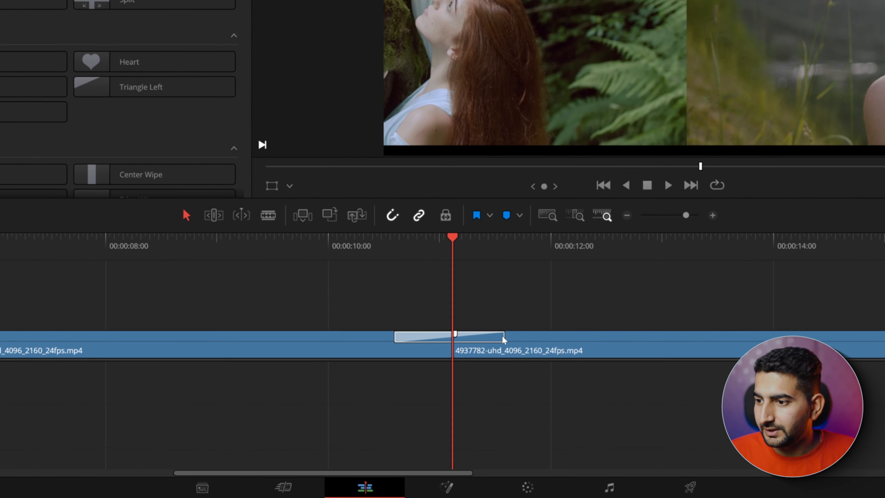
{"action": "left_click_drag", "start_coordinate": [483, 385], "coordinate": [515, 384]}
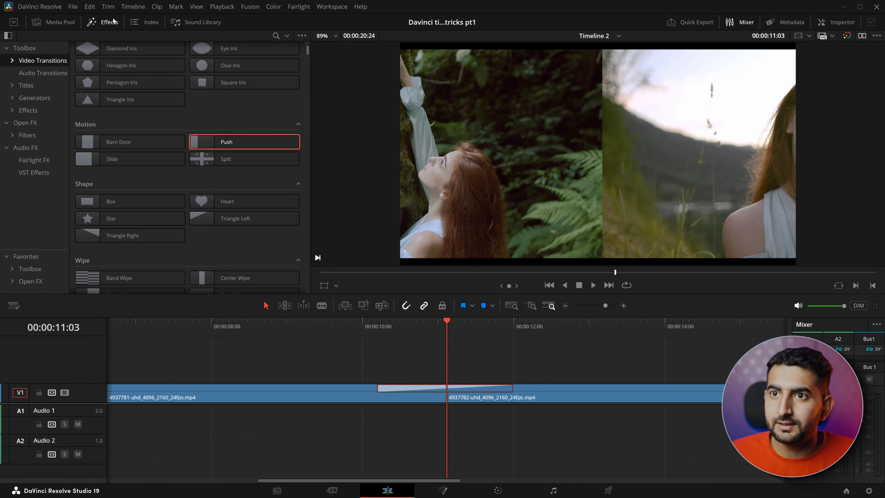
Step: Change the direction preset of the Push transition between the two clips to Push Right
{"action": "left_click", "coordinate": [115, 22]}
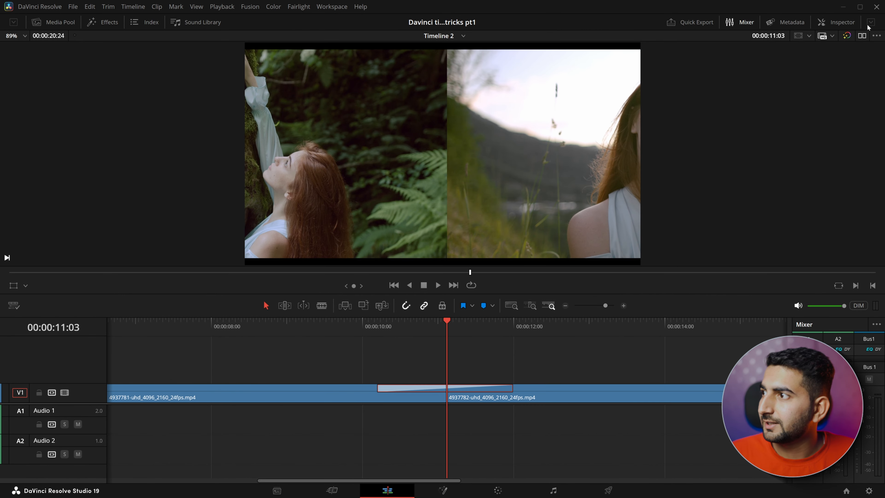
{"action": "left_click", "coordinate": [848, 23]}
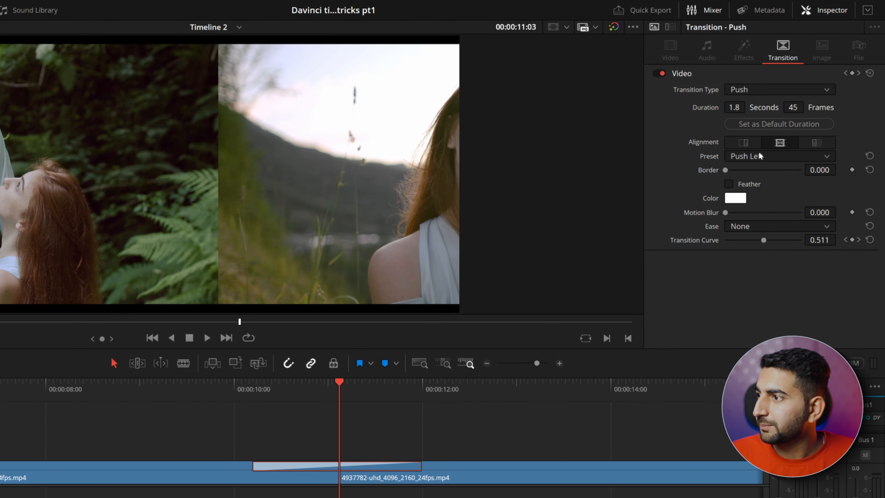
{"action": "left_click", "coordinate": [761, 156]}
{"action": "left_click", "coordinate": [760, 183]}
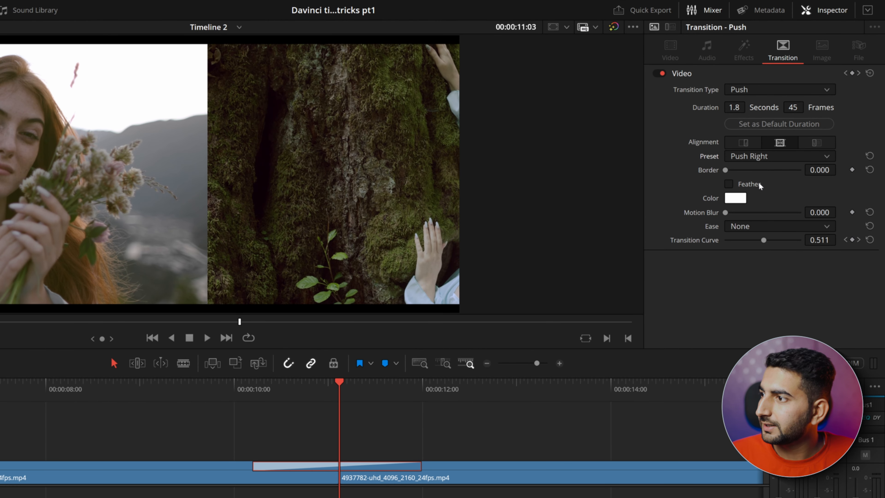
Step: Set the transition's motion blur to 0.298 and its easing to In & Out, and play back the result
{"action": "left_click_drag", "start_coordinate": [725, 213], "coordinate": [748, 213]}
{"action": "left_click", "coordinate": [766, 227]}
{"action": "left_click", "coordinate": [753, 279]}
{"action": "left_click", "coordinate": [241, 388]}
{"action": "key", "text": "space"}
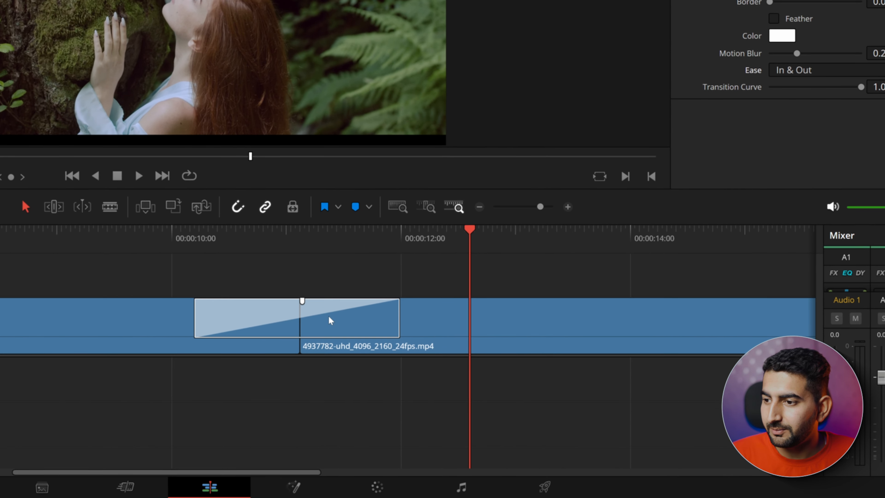
Step: Save the customized Push transition as a transition preset named "Push right dg"
{"action": "right_click", "coordinate": [329, 316]}
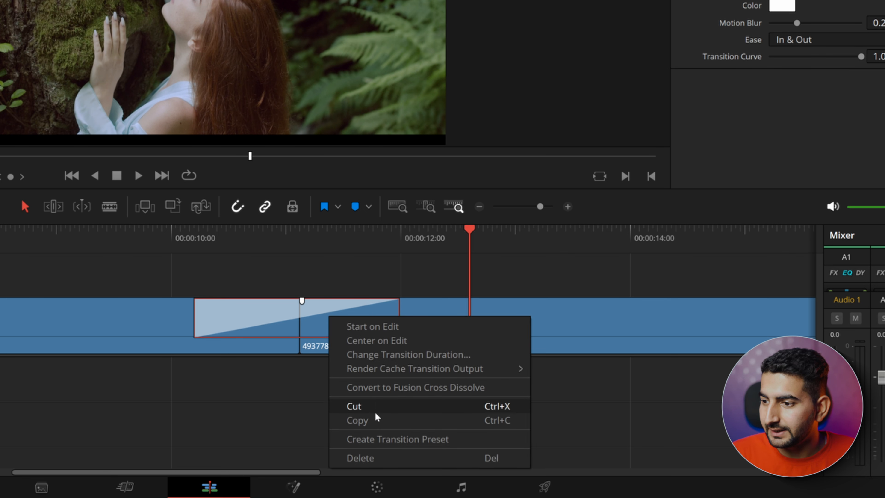
{"action": "left_click", "coordinate": [393, 439]}
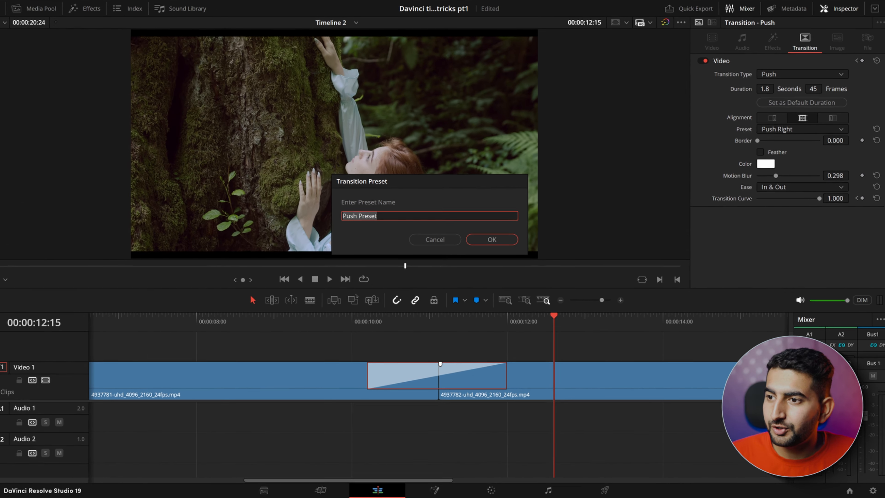
{"action": "type", "text": "Push r"}
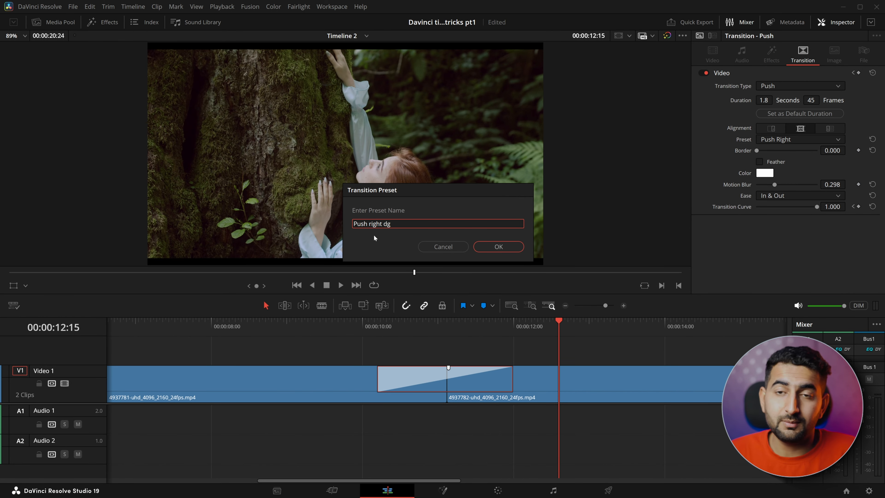
{"action": "left_click", "coordinate": [498, 246]}
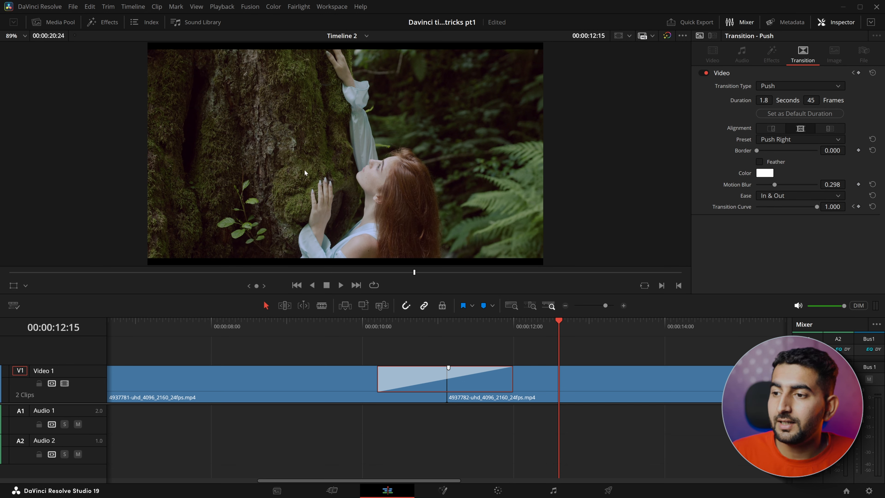
Step: Replace the transition between the two clips with the saved user preset "Push right dg"
{"action": "left_click", "coordinate": [106, 23]}
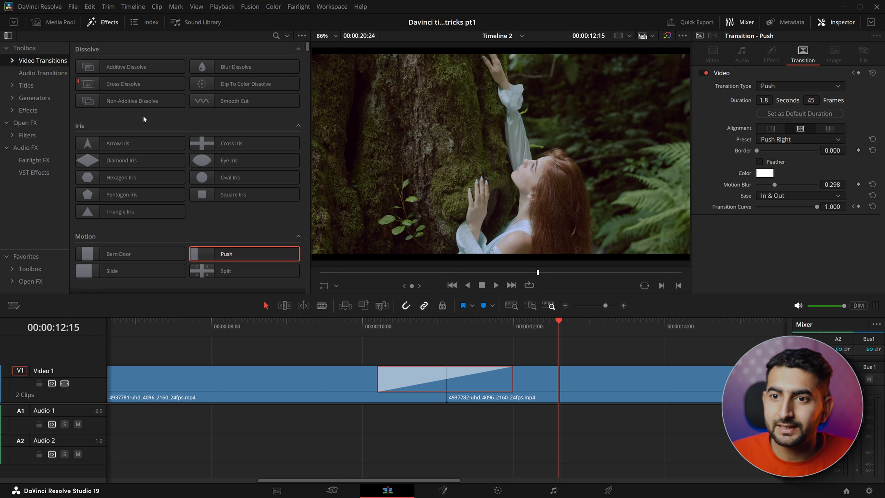
{"action": "scroll", "coordinate": [143, 117], "scroll_direction": "down", "scroll_amount": 10}
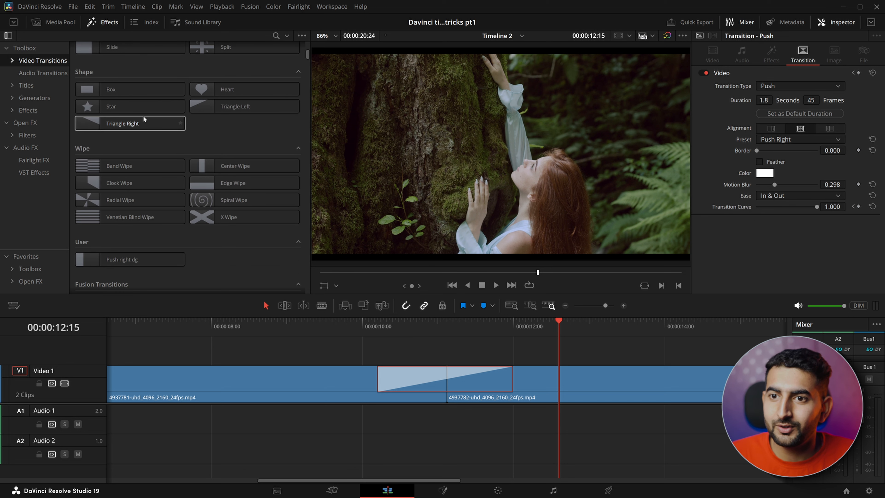
{"action": "scroll", "coordinate": [143, 117], "scroll_direction": "down", "scroll_amount": 3}
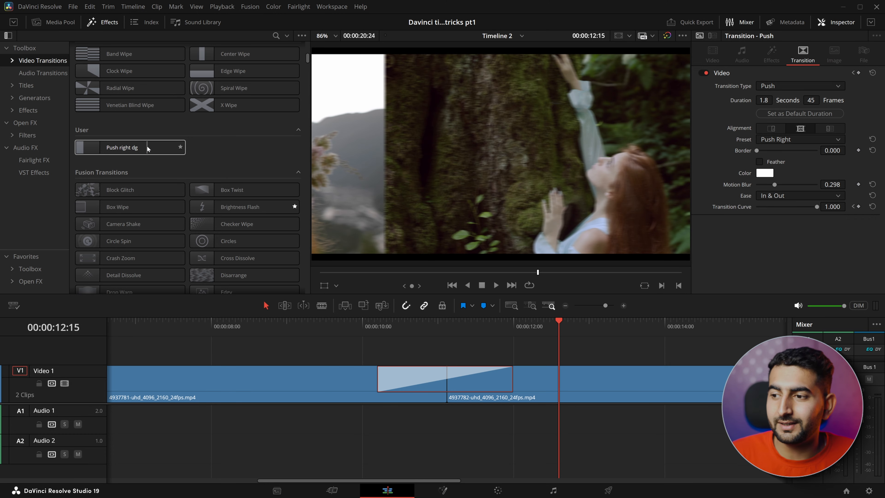
{"action": "key", "text": "Delete"}
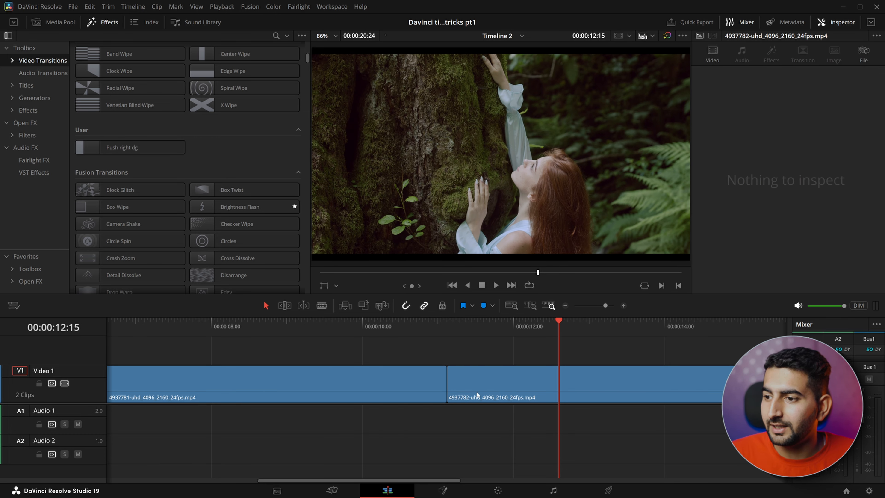
{"action": "left_click_drag", "start_coordinate": [139, 147], "coordinate": [446, 382]}
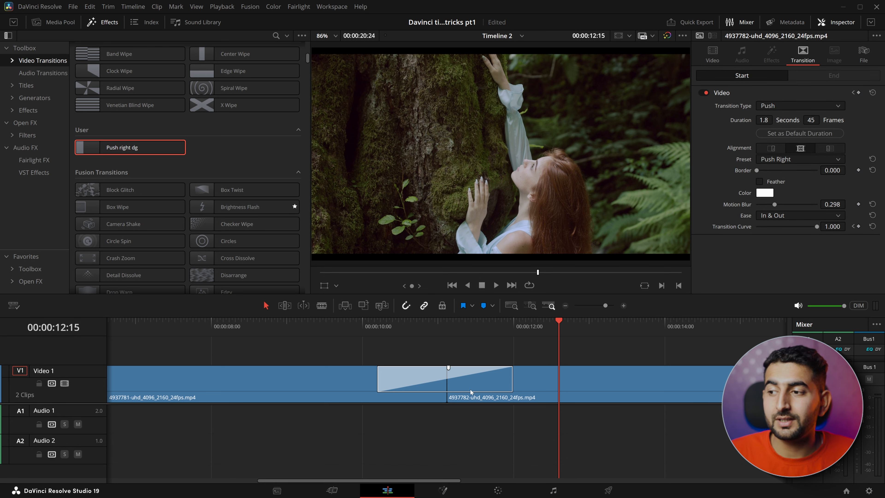